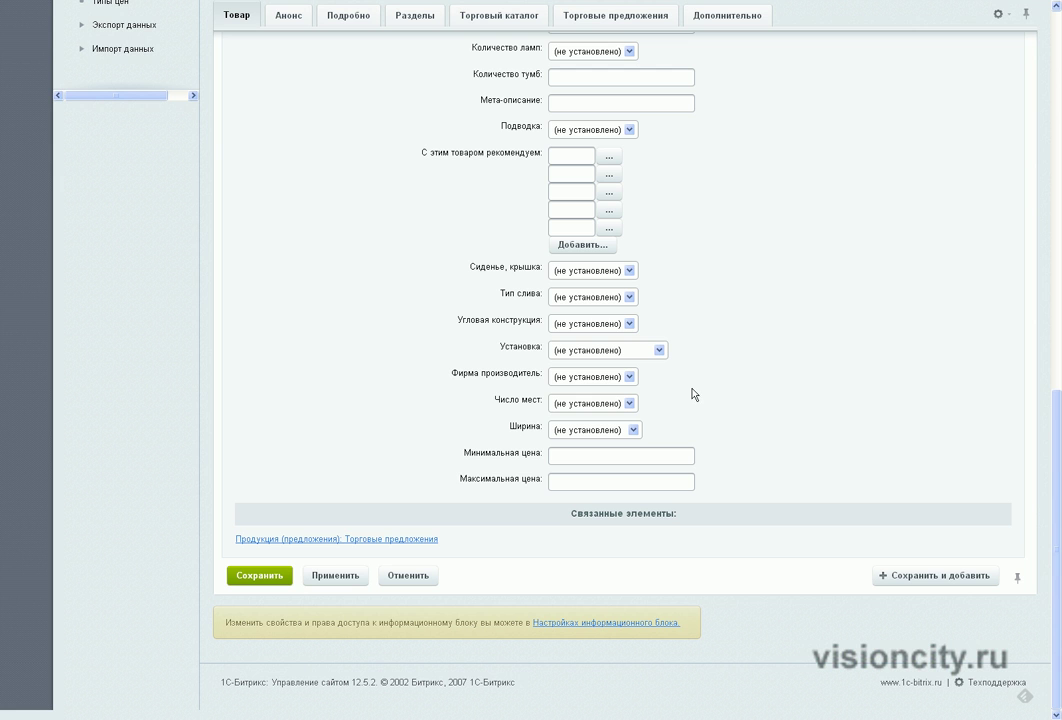
- Check the value list of the Фирма производитель property in the new product form, leaving it unset
{"action": "left_click", "coordinate": [630, 377]}
{"action": "left_click", "coordinate": [594, 393]}
{"action": "scroll", "coordinate": [346, 372], "scroll_direction": "up", "scroll_amount": 3}
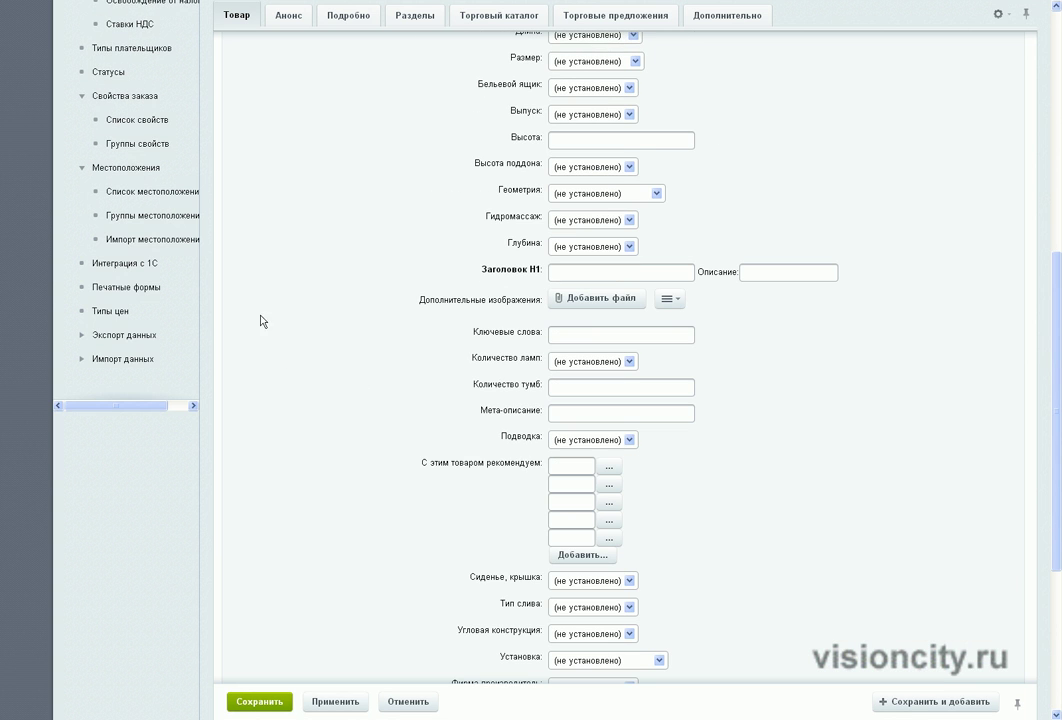
{"action": "scroll", "coordinate": [245, 290], "scroll_direction": "up", "scroll_amount": 3}
{"action": "scroll", "coordinate": [24, 90], "scroll_direction": "up", "scroll_amount": 3}
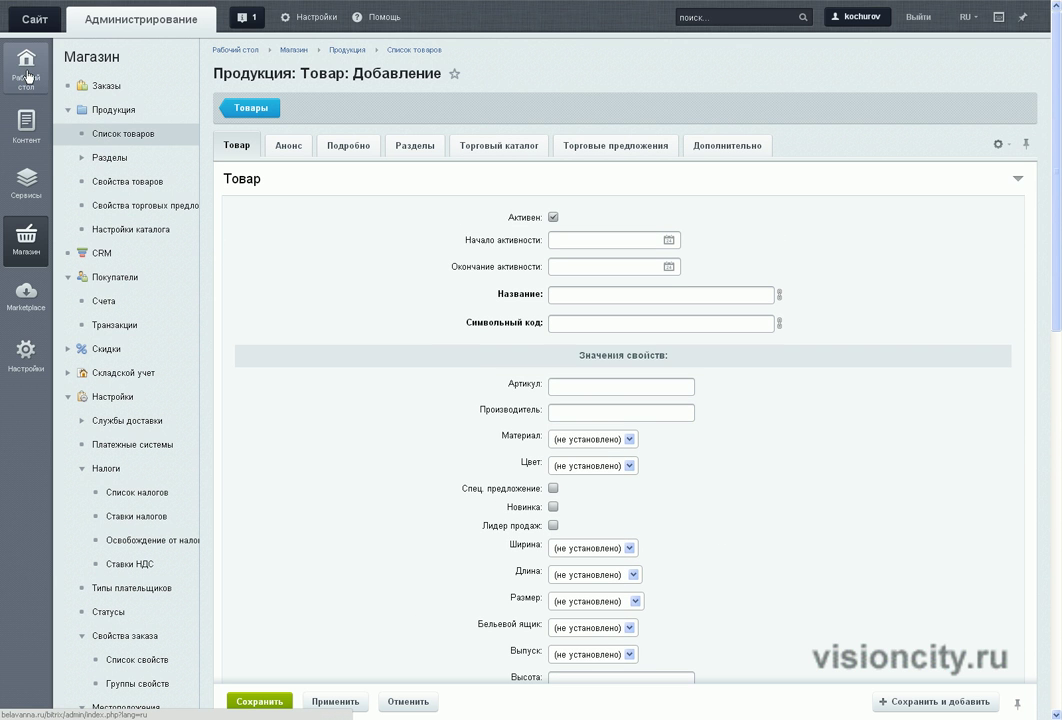
- Open the element properties of the Продукция information block, under the Каталоги information block type in the content section
{"action": "left_click", "coordinate": [36, 124]}
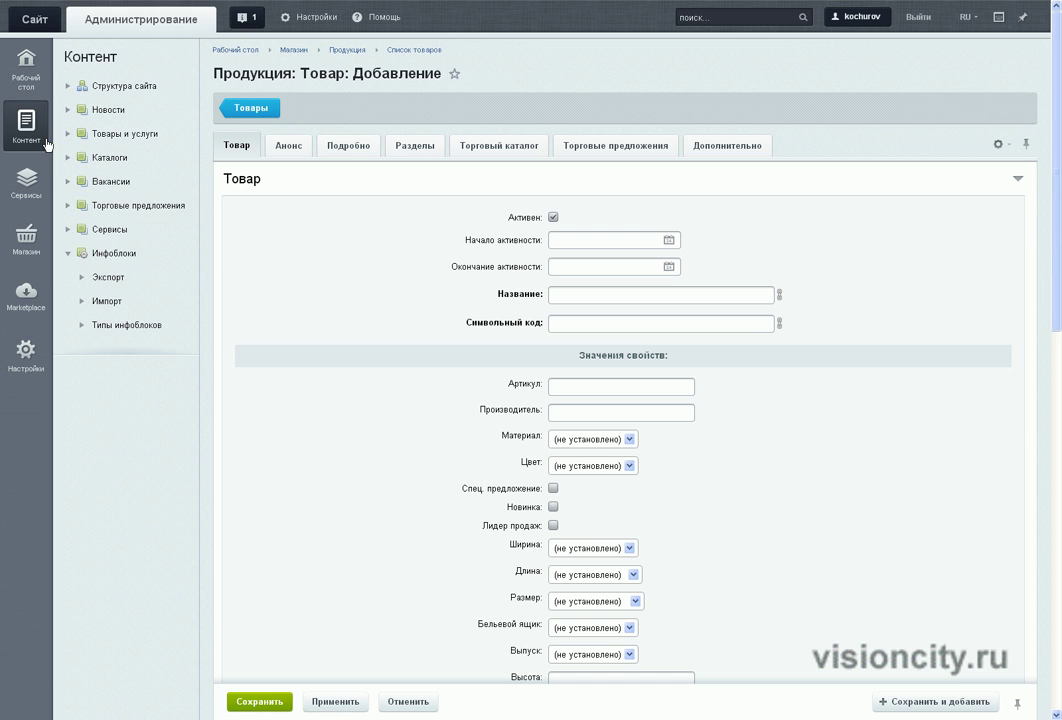
{"action": "left_click", "coordinate": [87, 256]}
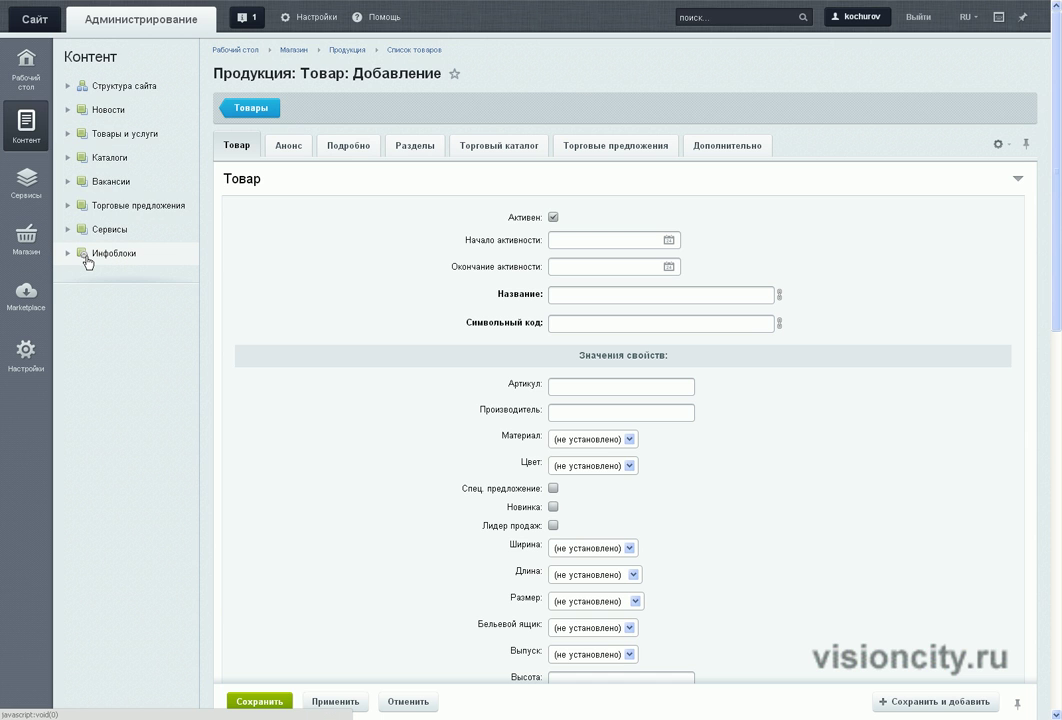
{"action": "left_click", "coordinate": [87, 258]}
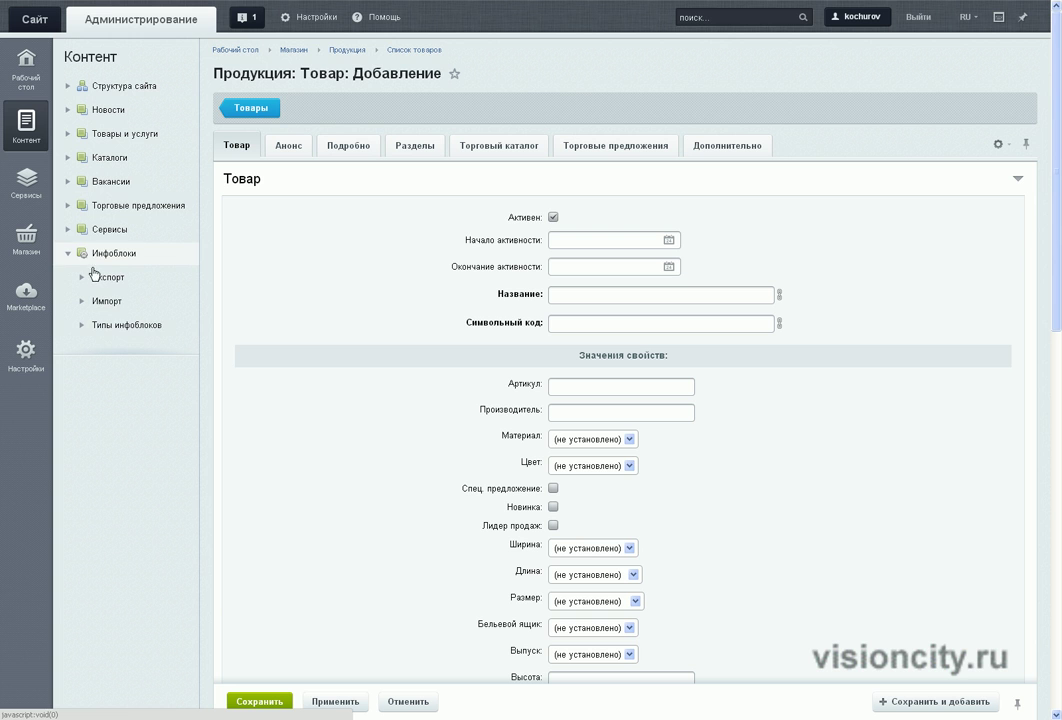
{"action": "left_click", "coordinate": [132, 330]}
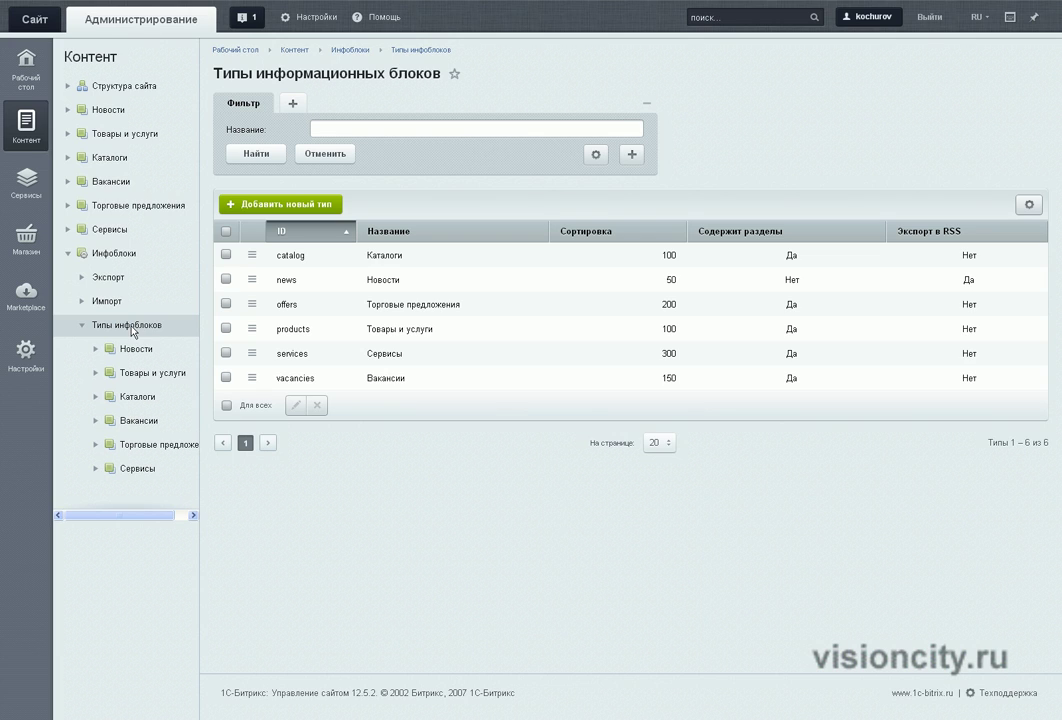
{"action": "left_click", "coordinate": [137, 398]}
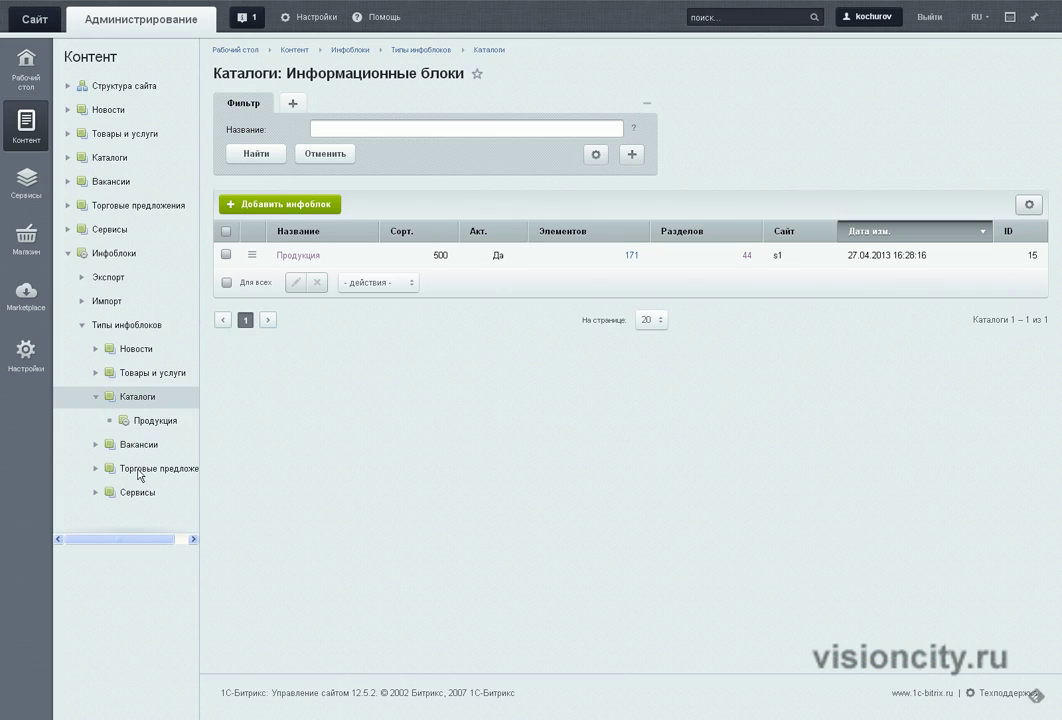
{"action": "left_click", "coordinate": [152, 431]}
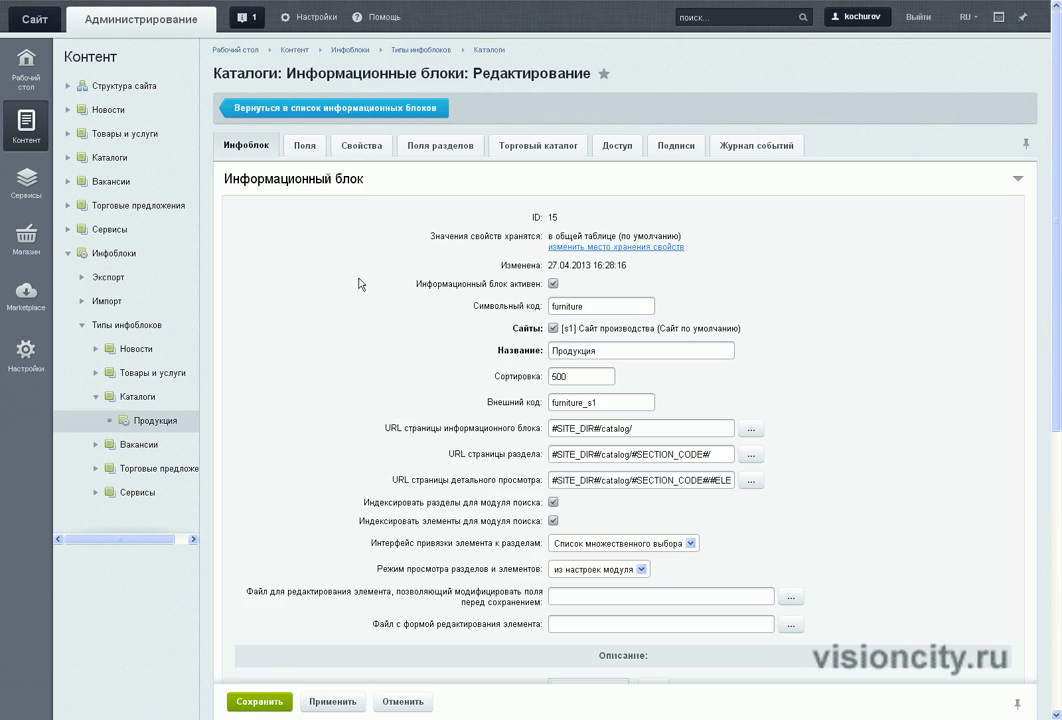
{"action": "left_click", "coordinate": [358, 148]}
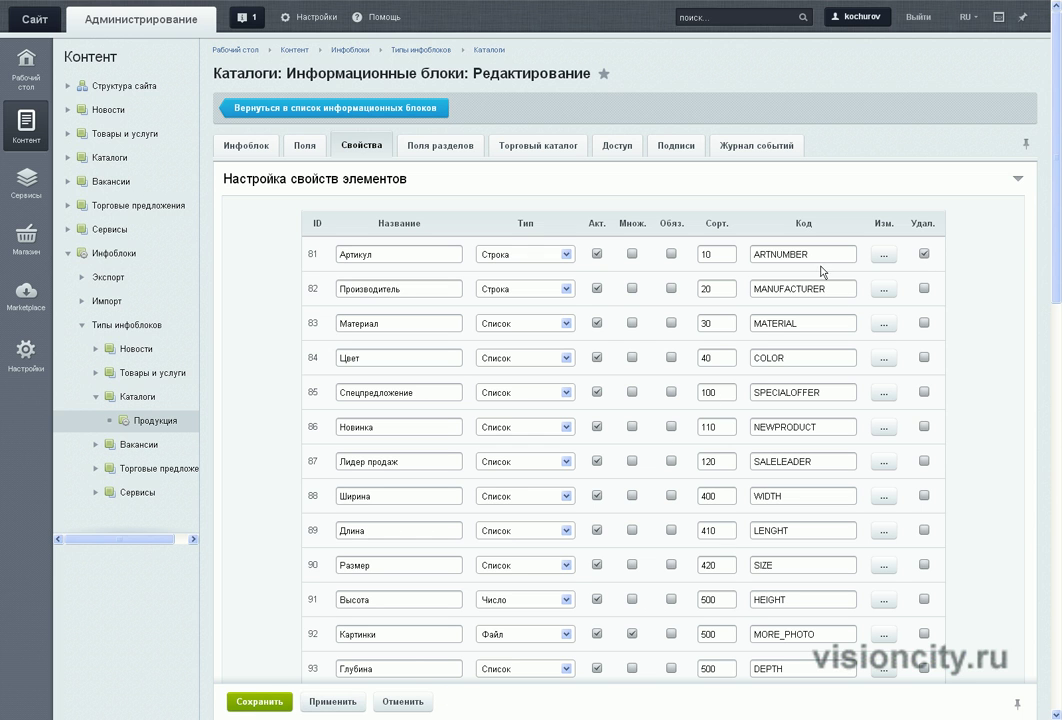
- Clear the deletion mark on the Артикул property
{"action": "left_click", "coordinate": [925, 256]}
{"action": "left_click", "coordinate": [391, 255]}
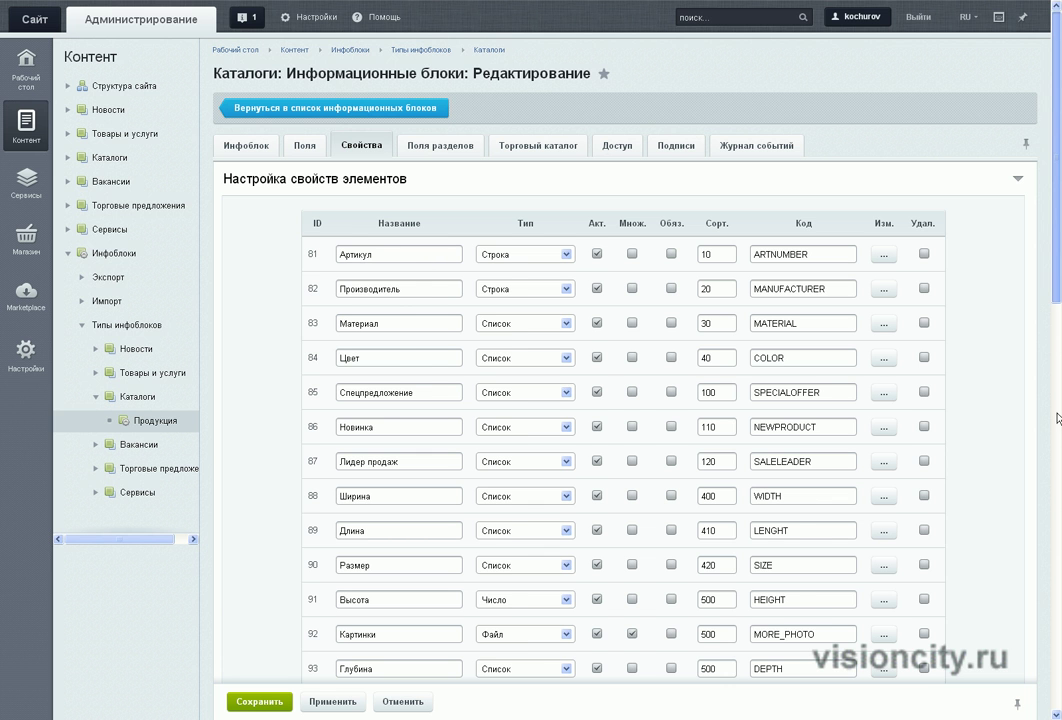
- Mark the Фирма производитель property for deletion and apply the change to the information block
{"action": "left_click", "coordinate": [1057, 470]}
{"action": "scroll", "coordinate": [1057, 486], "scroll_direction": "down", "scroll_amount": 2}
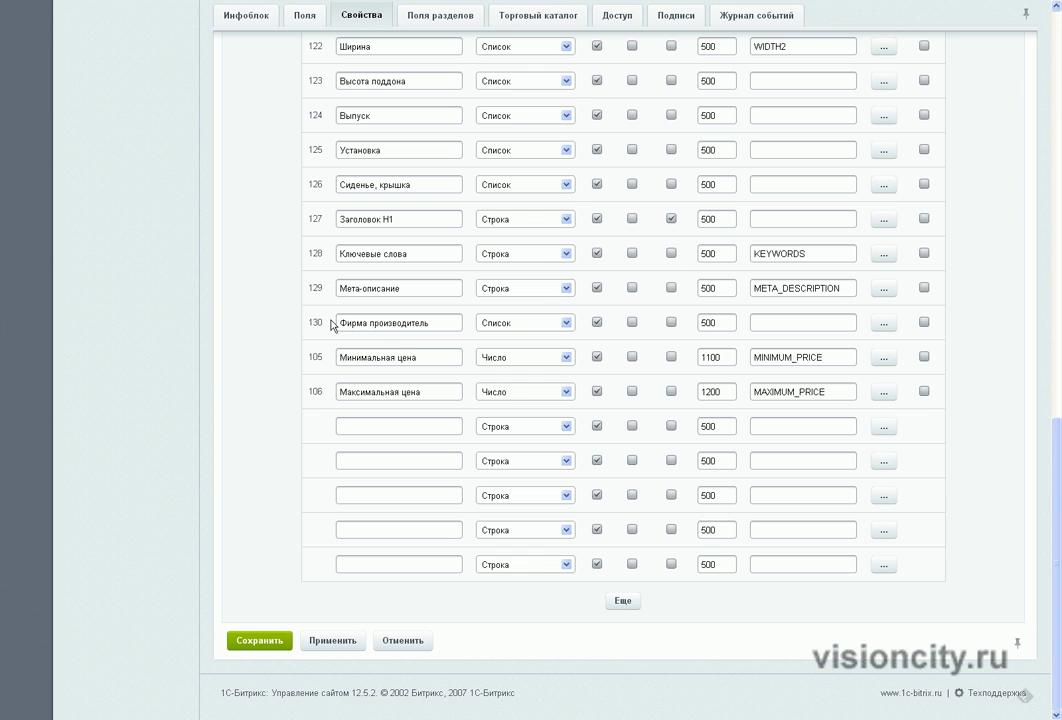
{"action": "triple_click", "coordinate": [433, 322]}
{"action": "left_click", "coordinate": [598, 323]}
{"action": "left_click", "coordinate": [924, 322]}
{"action": "left_click", "coordinate": [326, 642]}
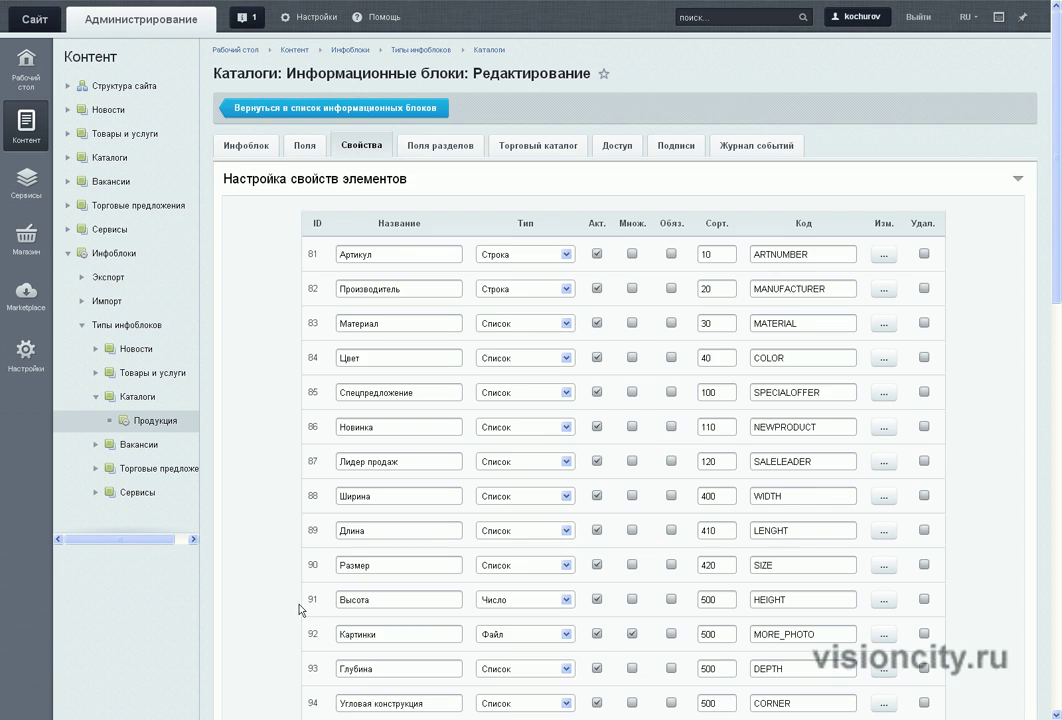
- Review the remaining element properties and save the Продукция information block
{"action": "scroll", "coordinate": [240, 583], "scroll_direction": "down", "scroll_amount": 1}
{"action": "scroll", "coordinate": [240, 583], "scroll_direction": "down", "scroll_amount": 4}
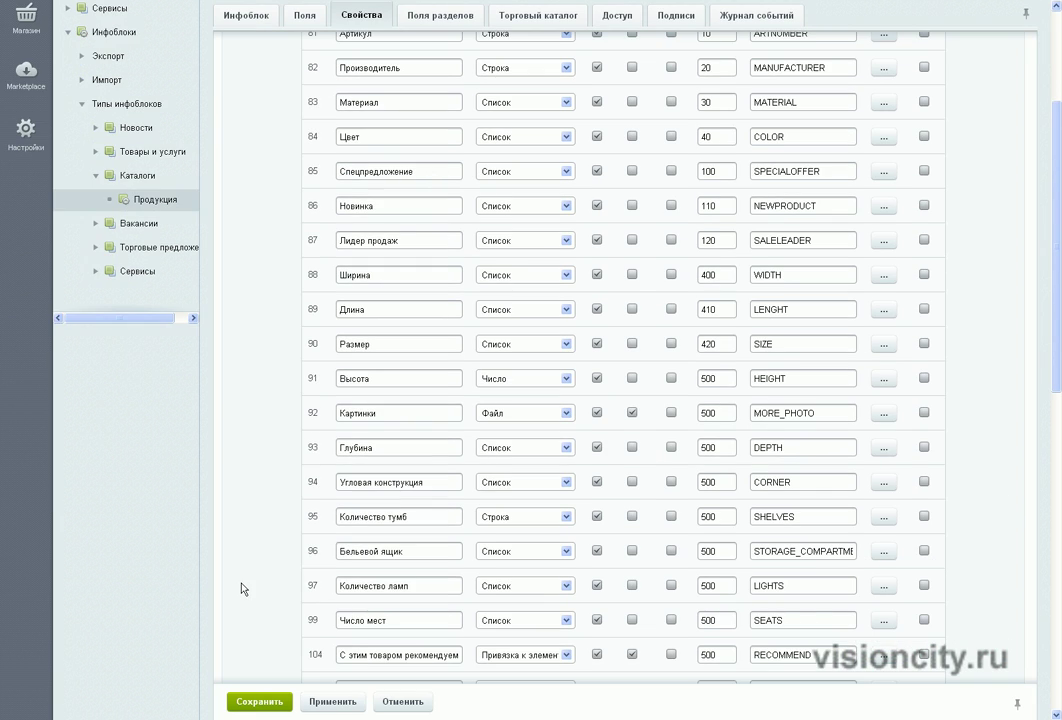
{"action": "scroll", "coordinate": [258, 700], "scroll_direction": "down", "scroll_amount": 3}
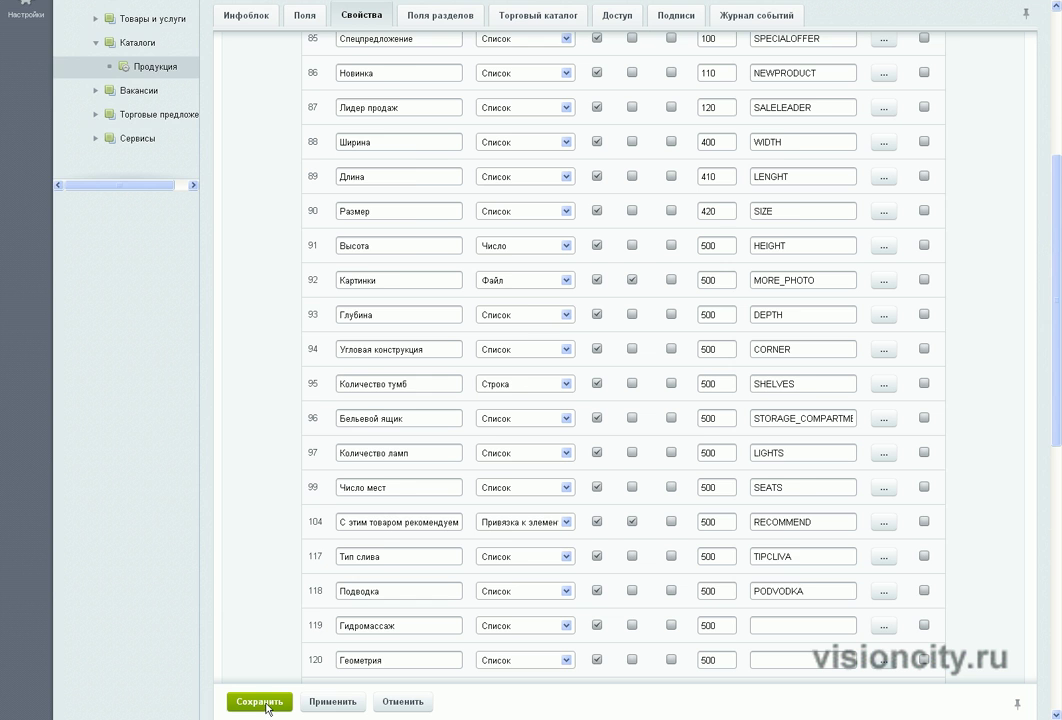
{"action": "scroll", "coordinate": [266, 710], "scroll_direction": "down", "scroll_amount": 5}
{"action": "left_click", "coordinate": [261, 706]}
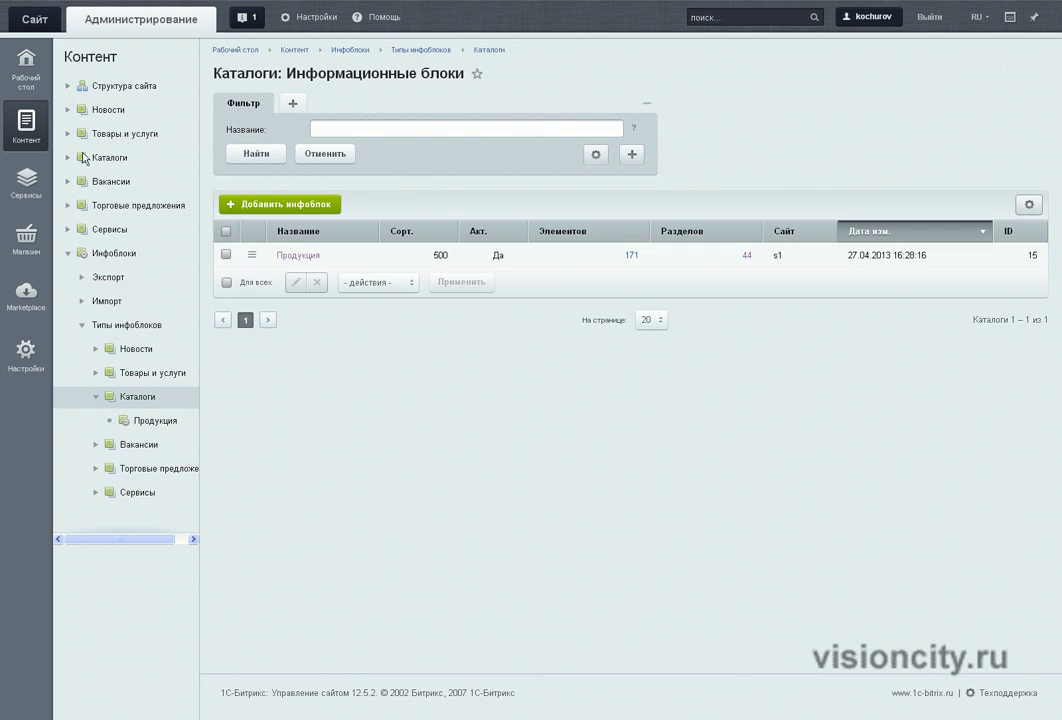
- Open a new product form from the favourite Продукция: Товары list and check whether Фирма производитель is among its property fields
{"action": "left_click", "coordinate": [26, 78]}
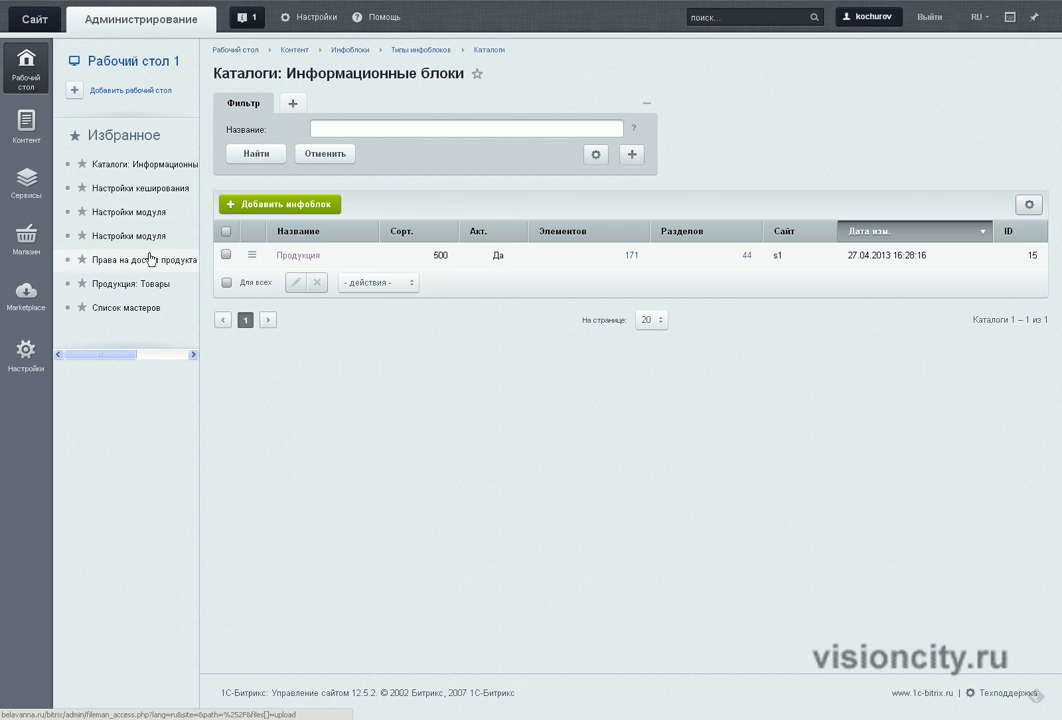
{"action": "left_click", "coordinate": [142, 287]}
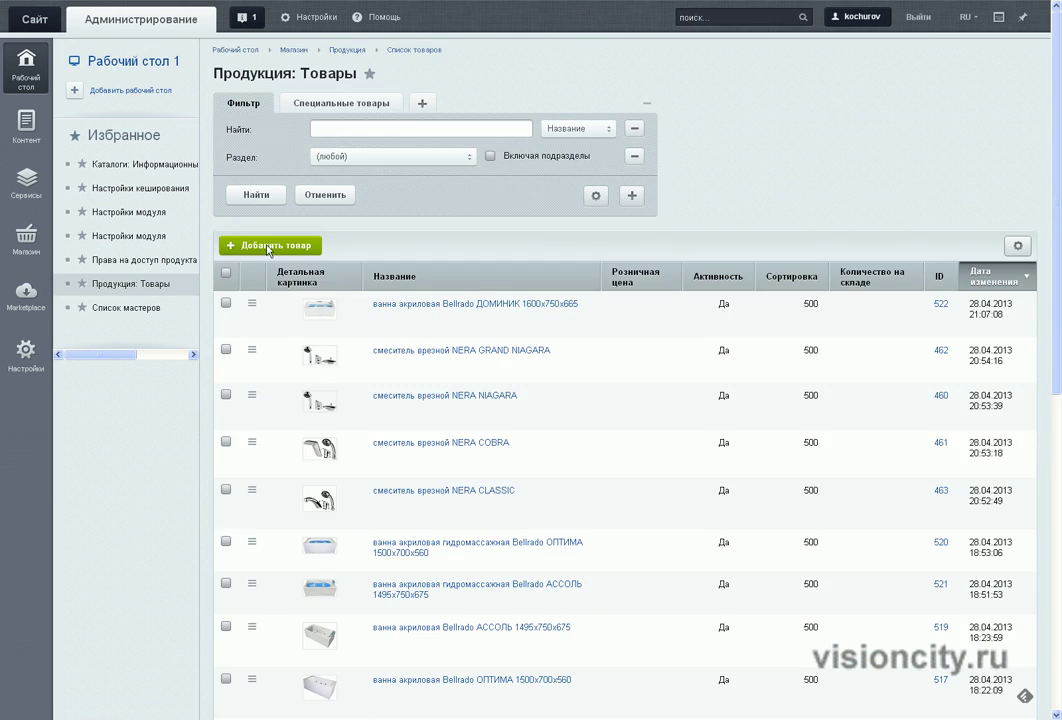
{"action": "left_click", "coordinate": [274, 249]}
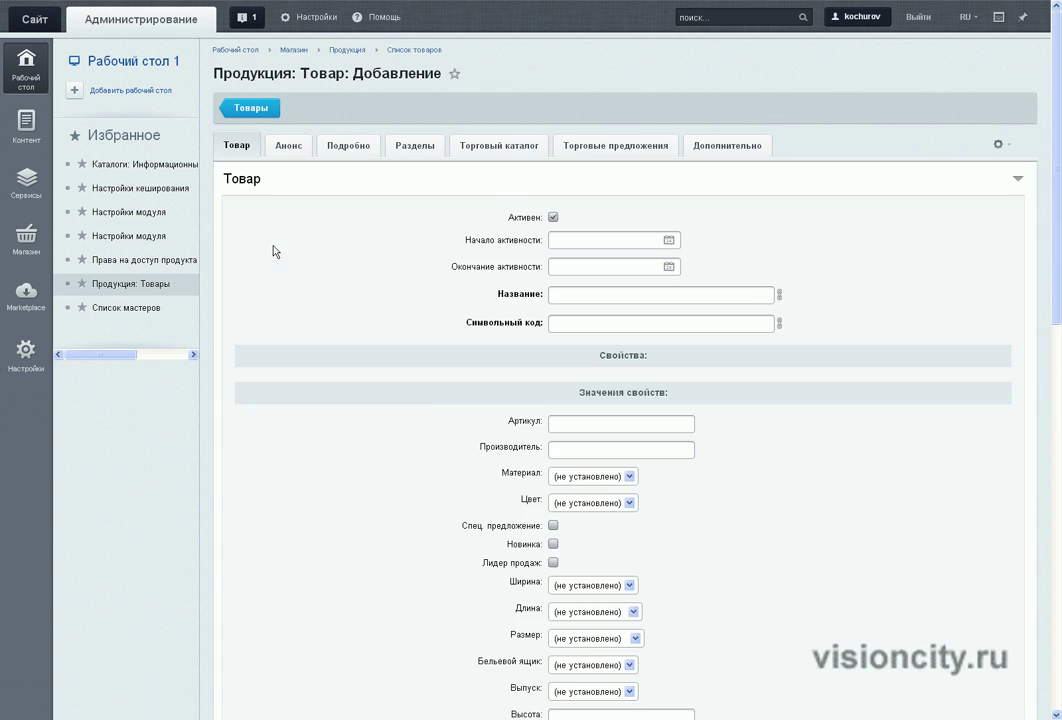
{"action": "scroll", "coordinate": [443, 431], "scroll_direction": "down", "scroll_amount": 1}
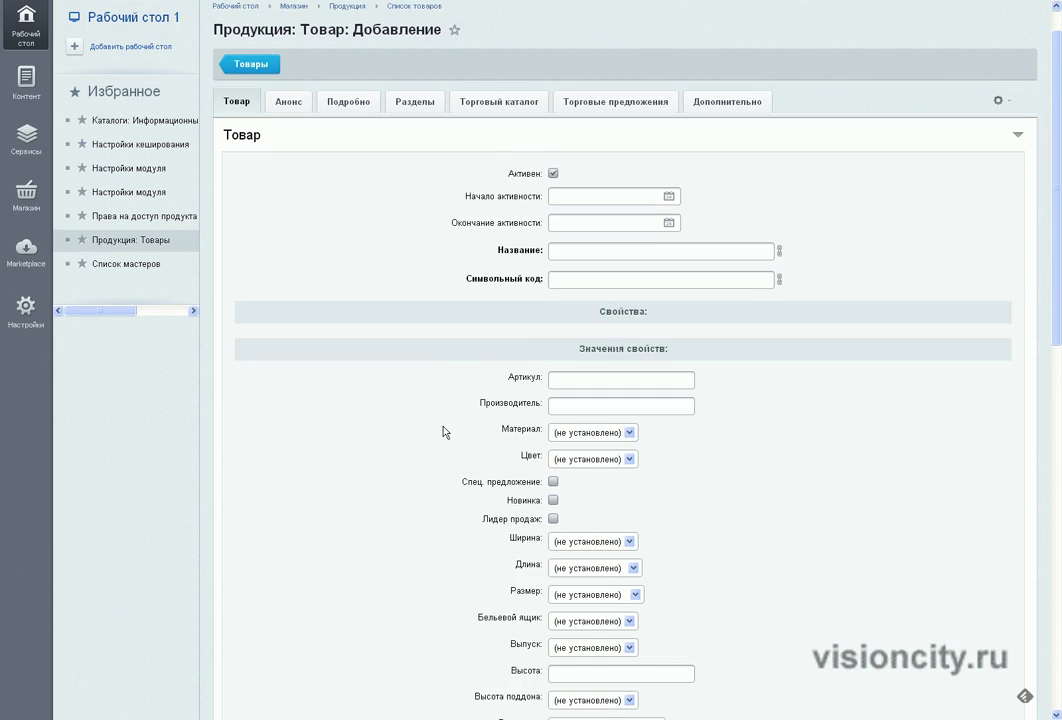
{"action": "scroll", "coordinate": [685, 443], "scroll_direction": "down", "scroll_amount": 7}
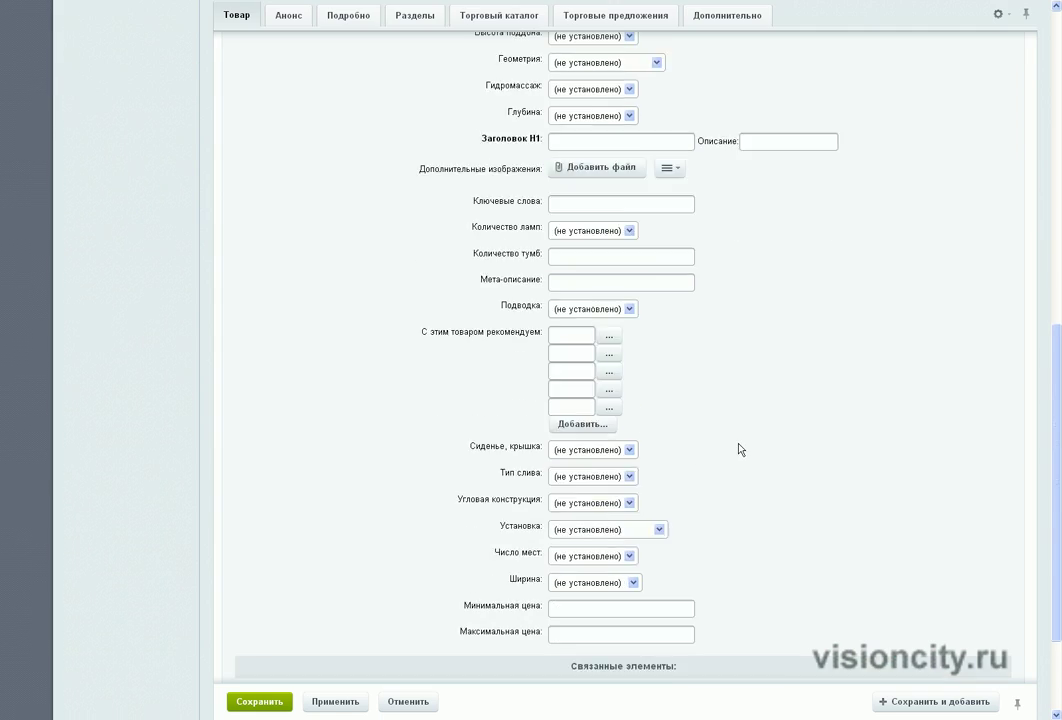
{"action": "scroll", "coordinate": [740, 450], "scroll_direction": "down", "scroll_amount": 3}
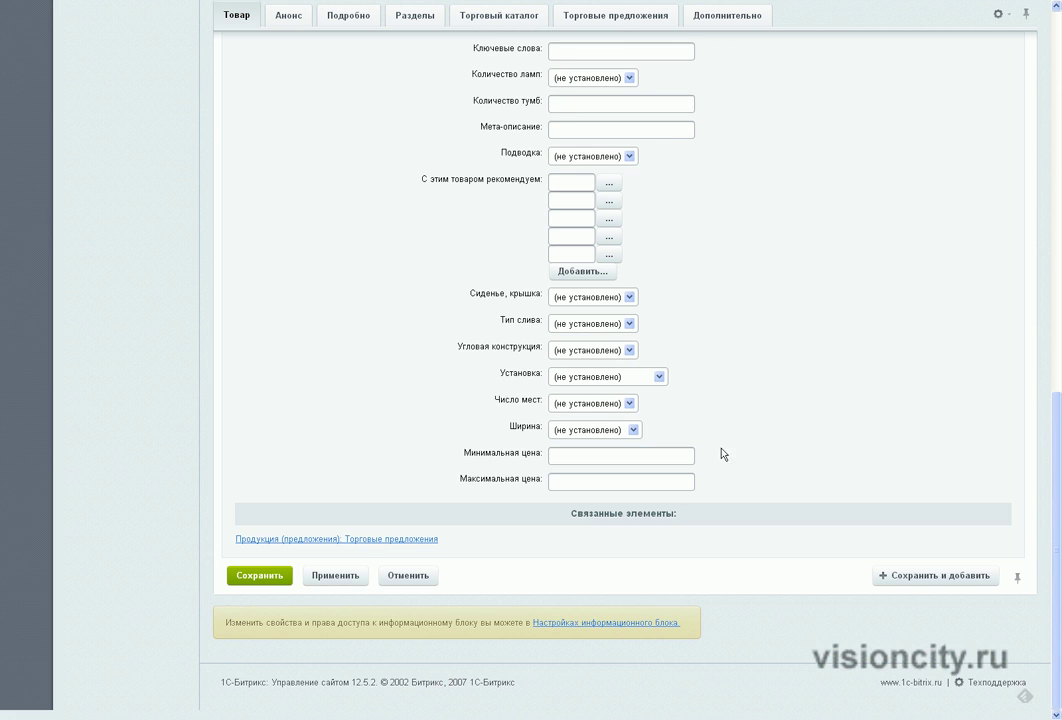